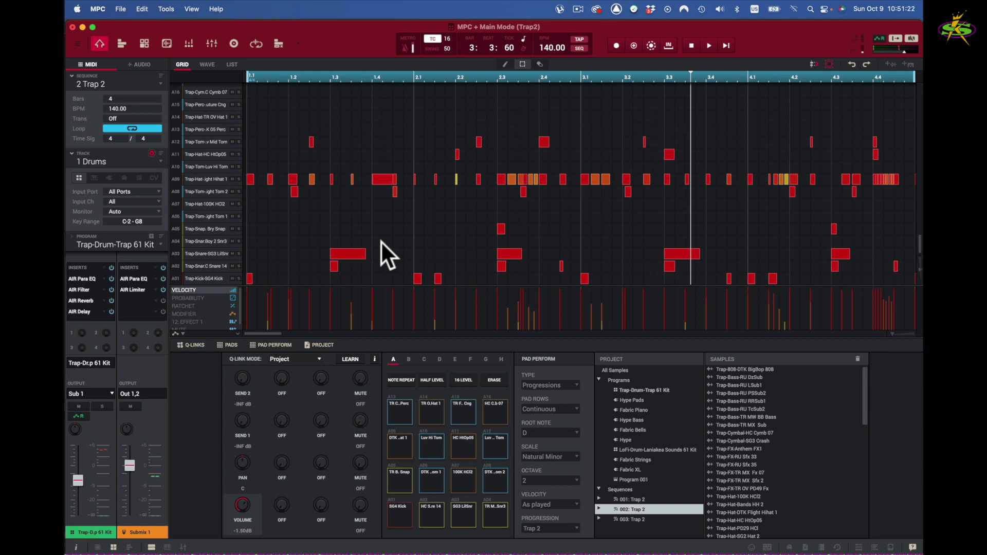
- Play the drum pattern briefly, stop it, and make Track 02 the active track
key("space")
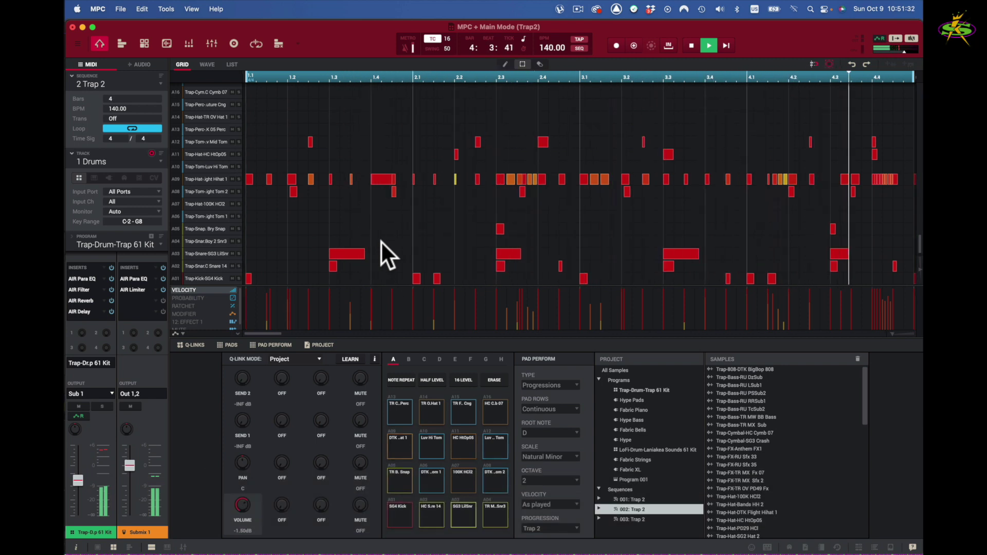
key("space")
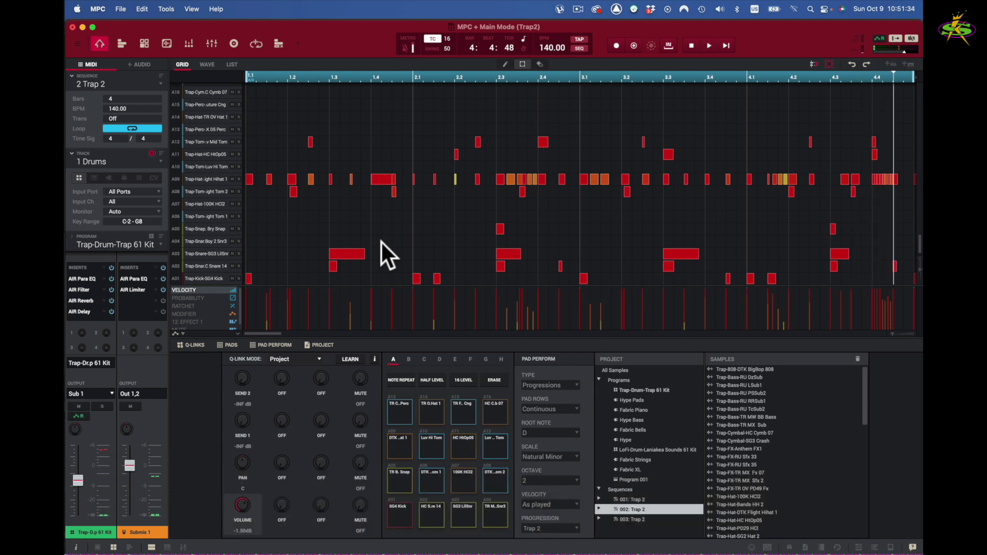
left_click(159, 159)
left_click(146, 180)
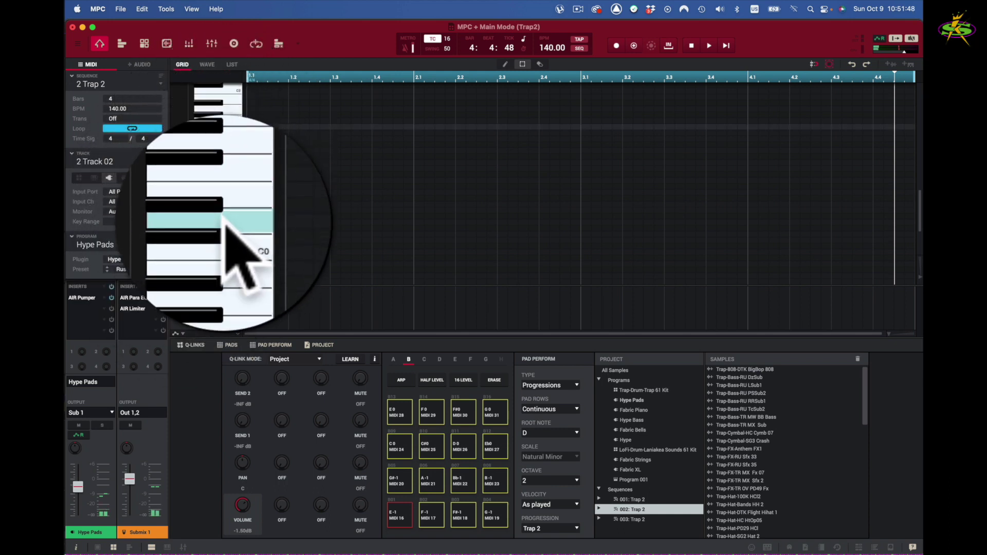
- Load the Piano > House Piano preset onto the Hype instrument, replacing Rusty Pad
left_click(177, 265)
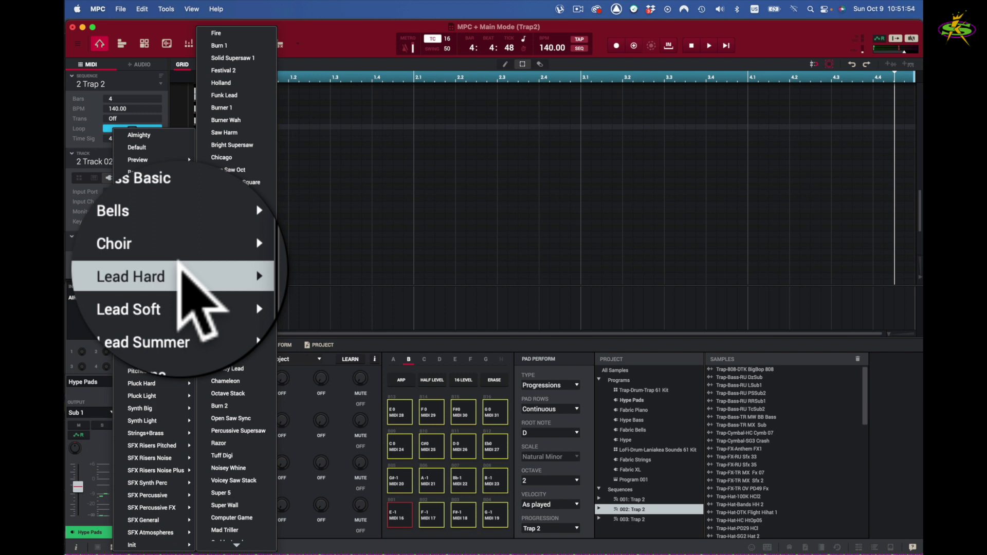
mouse_move(181, 357)
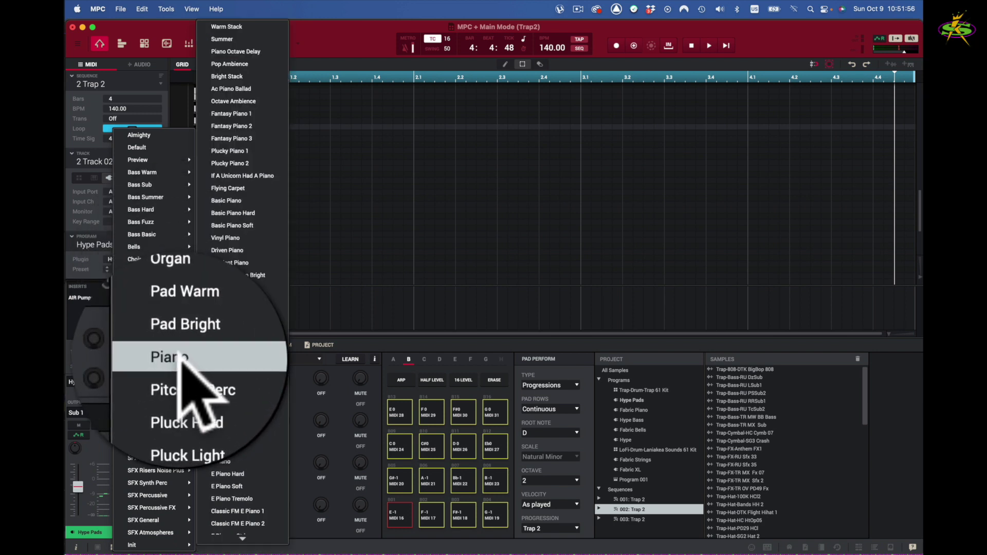
left_click(242, 287)
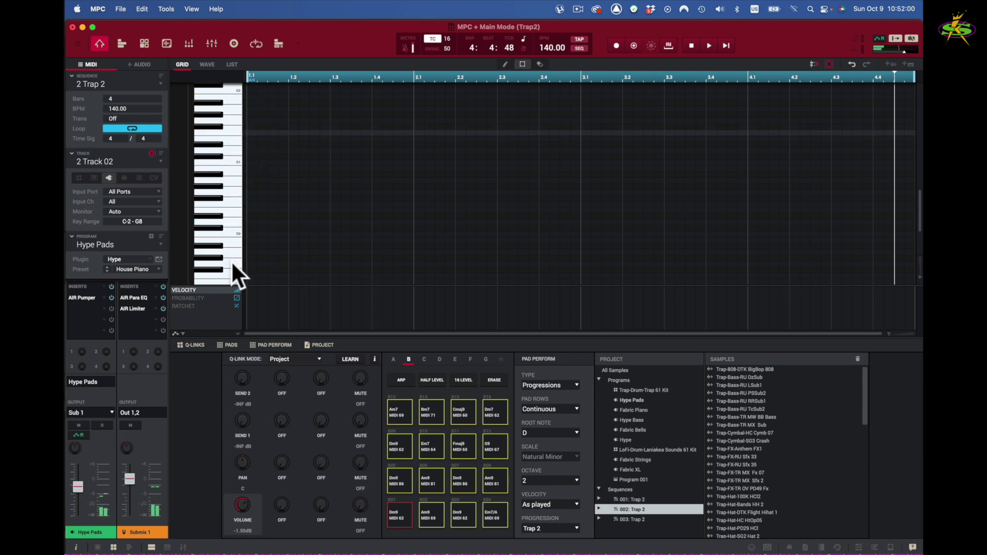
- Switch the chord pads to bank G, audition a piano note, then settle on bank C
left_click(485, 359)
left_click(230, 134)
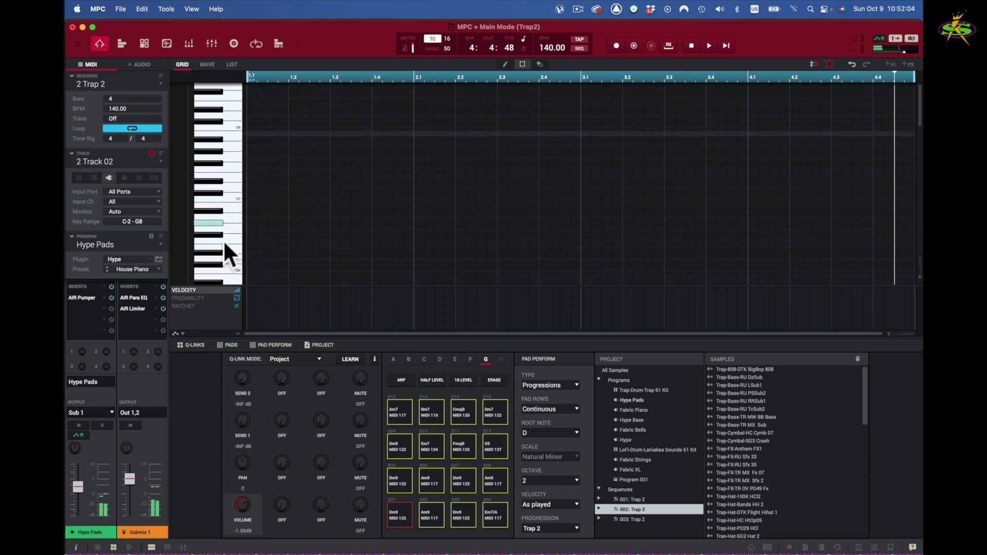
left_click(423, 359)
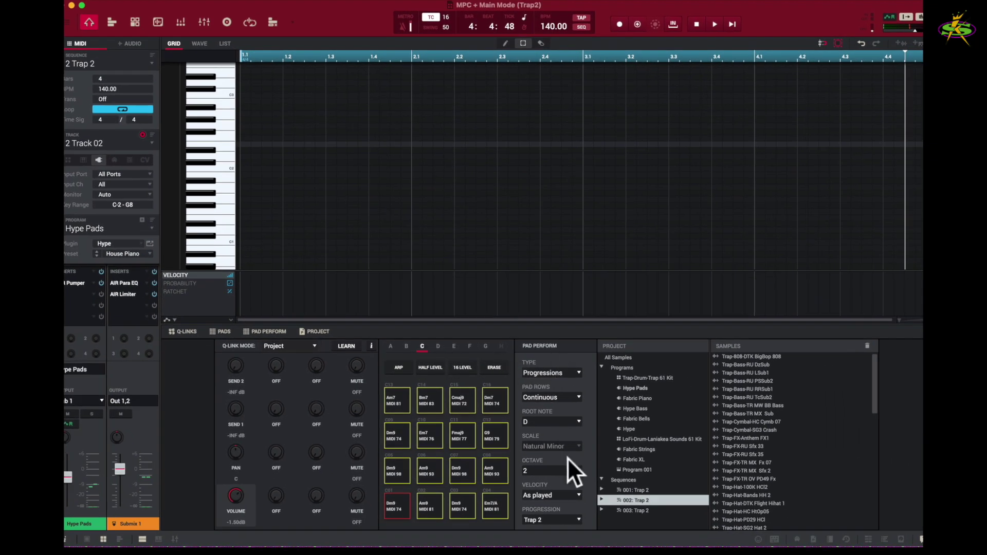
- Try chord octave 3 with a test note, then set the Pad Perform octave back to 2
left_click(580, 471)
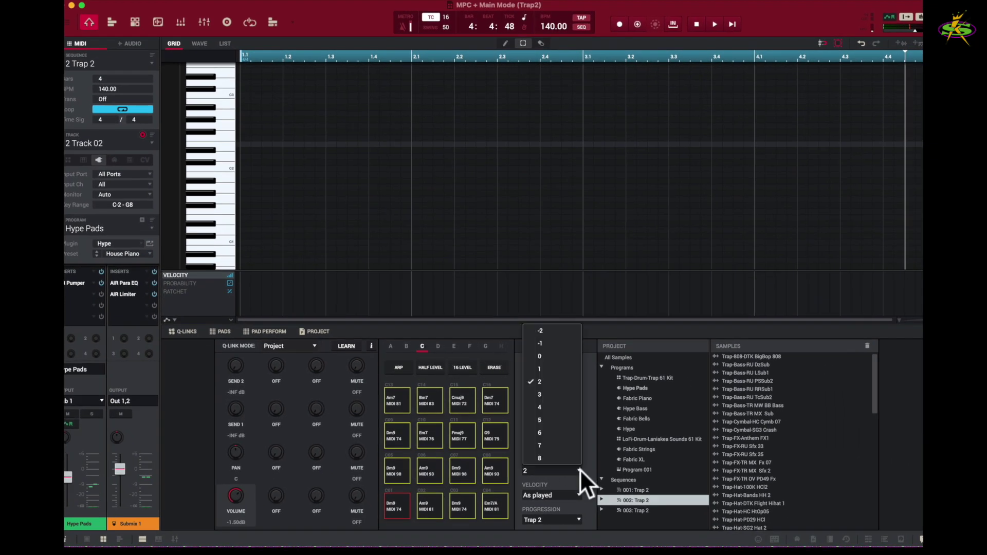
left_click(567, 394)
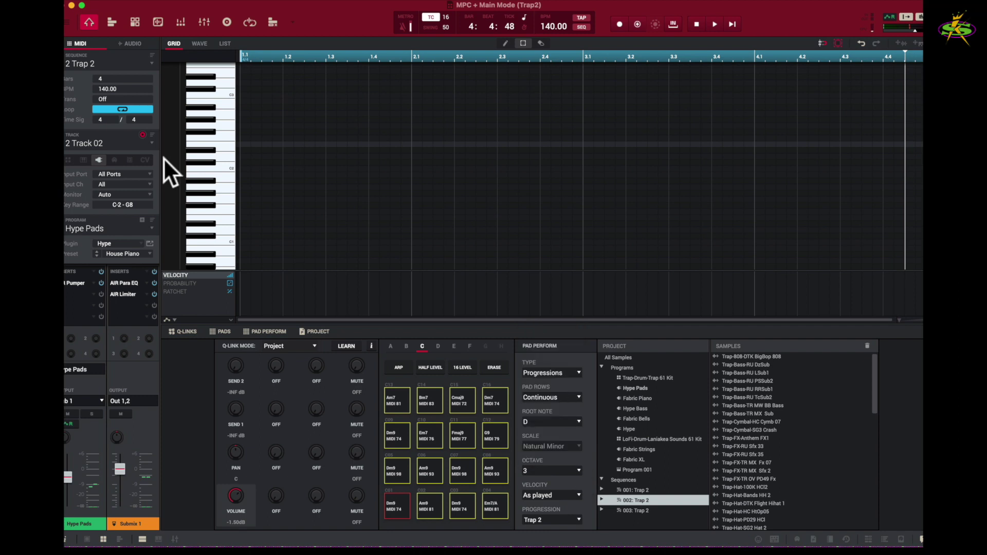
left_click(209, 107)
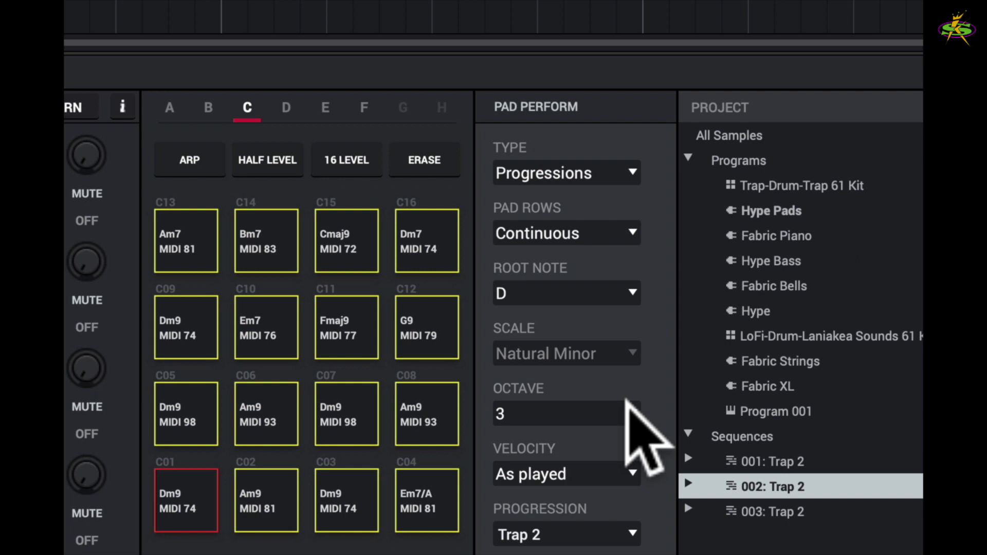
left_click(586, 457)
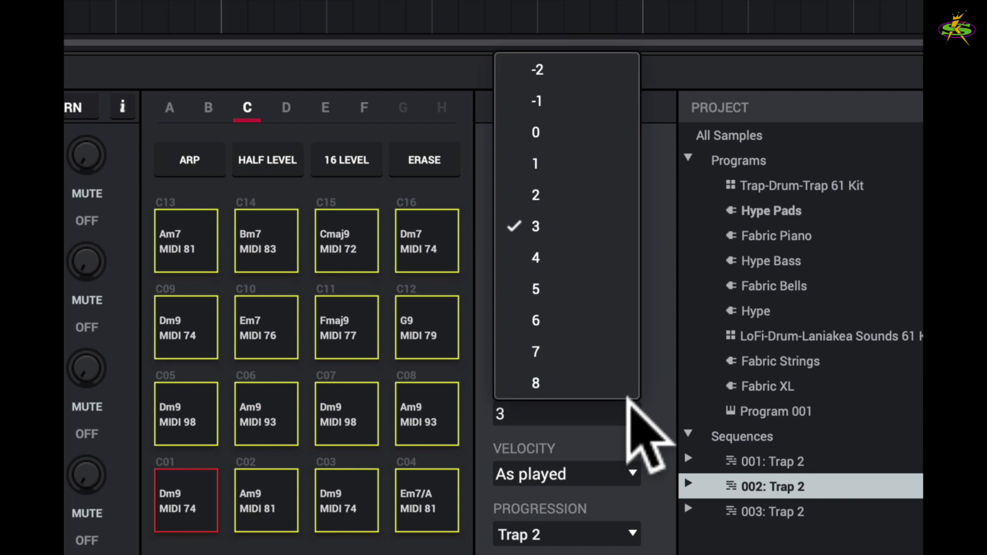
left_click(595, 195)
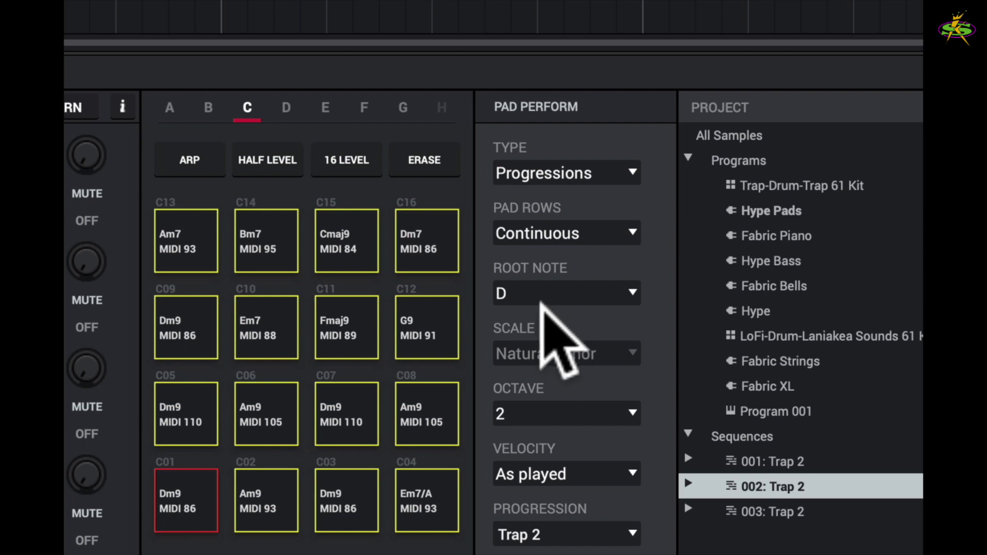
left_click(635, 530)
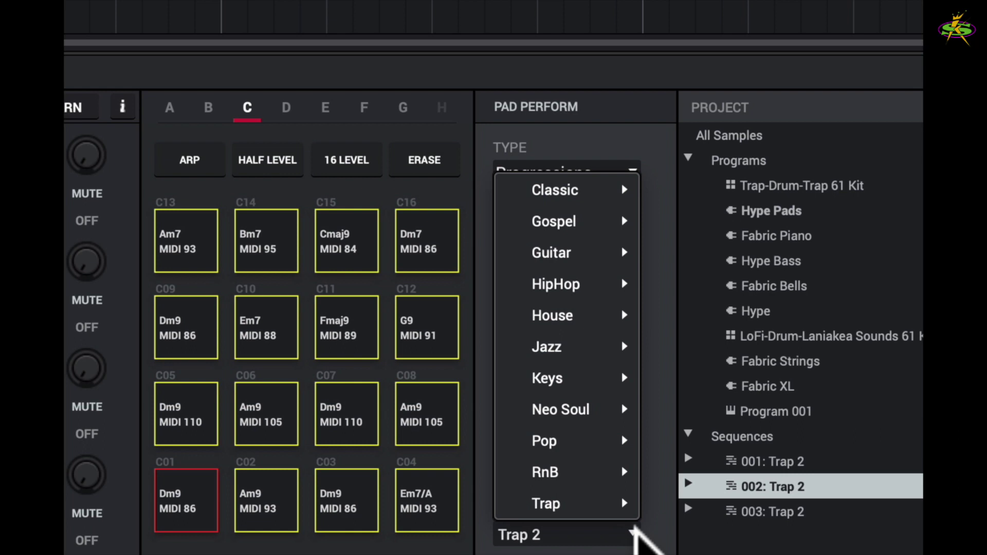
mouse_move(612, 366)
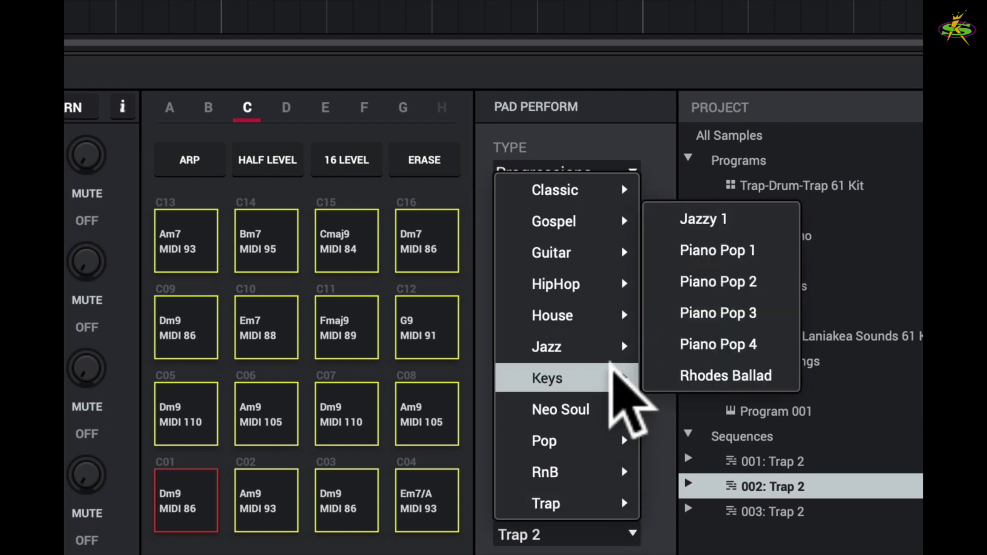
mouse_move(599, 404)
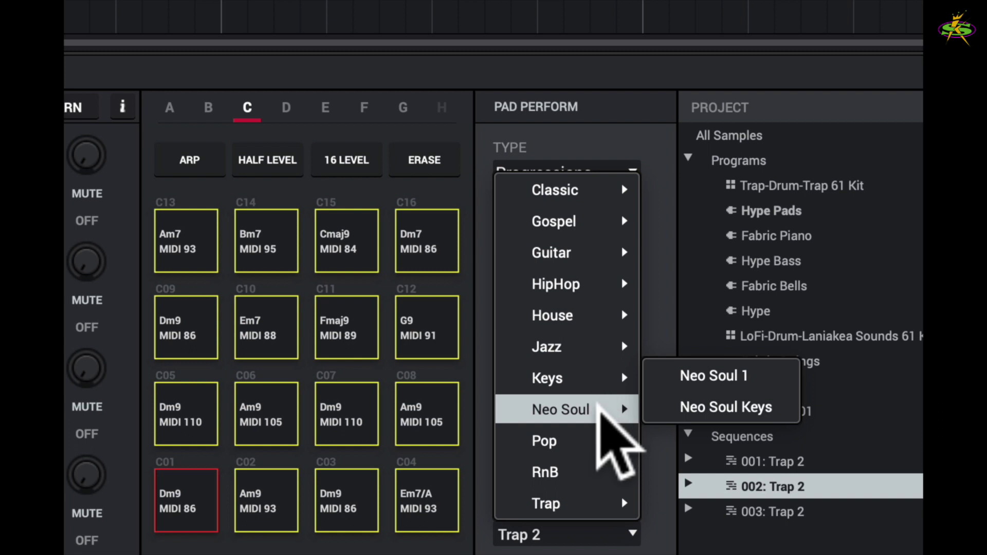
mouse_move(589, 433)
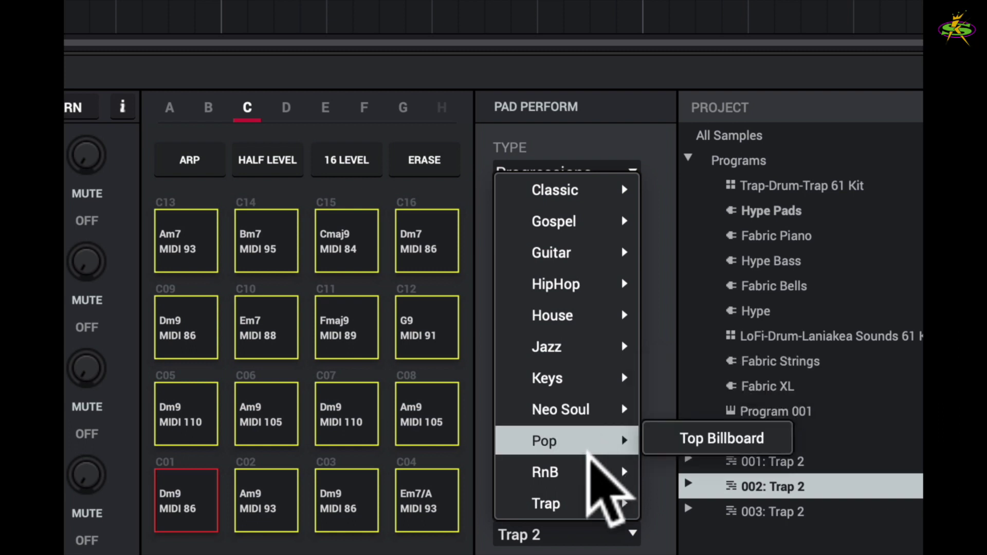
mouse_move(592, 506)
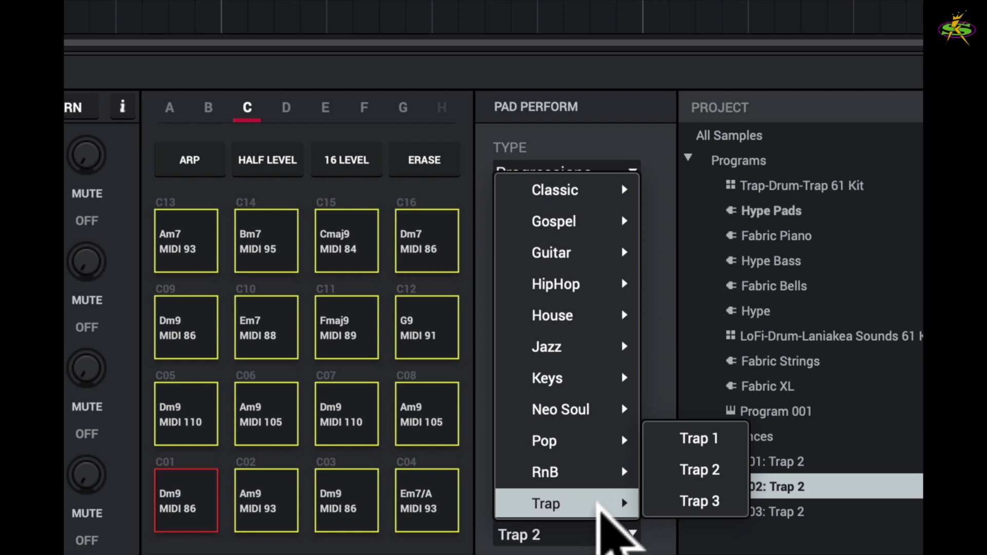
left_click(651, 144)
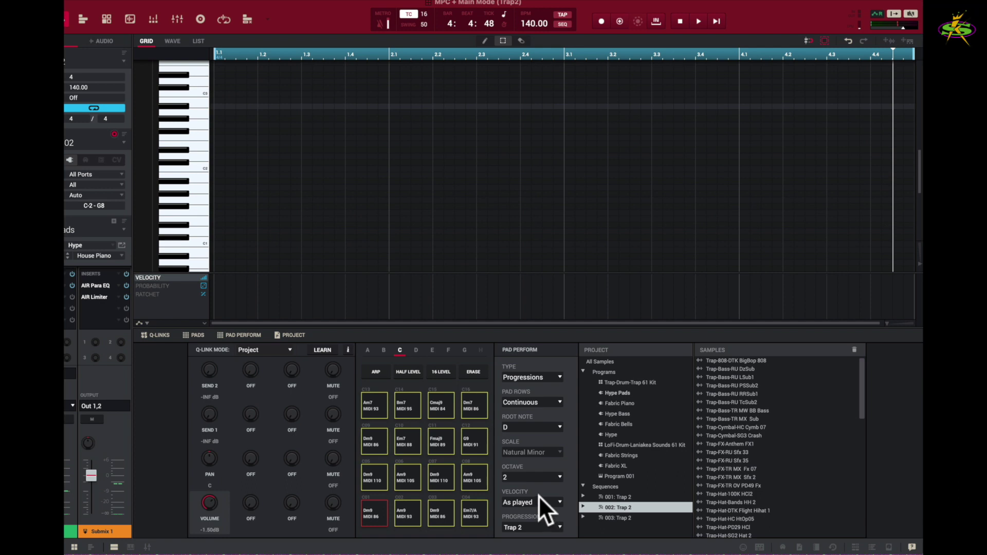
- Record three bank B progression chords onto Track 02, one per bar, then stop the transport
left_click(601, 20)
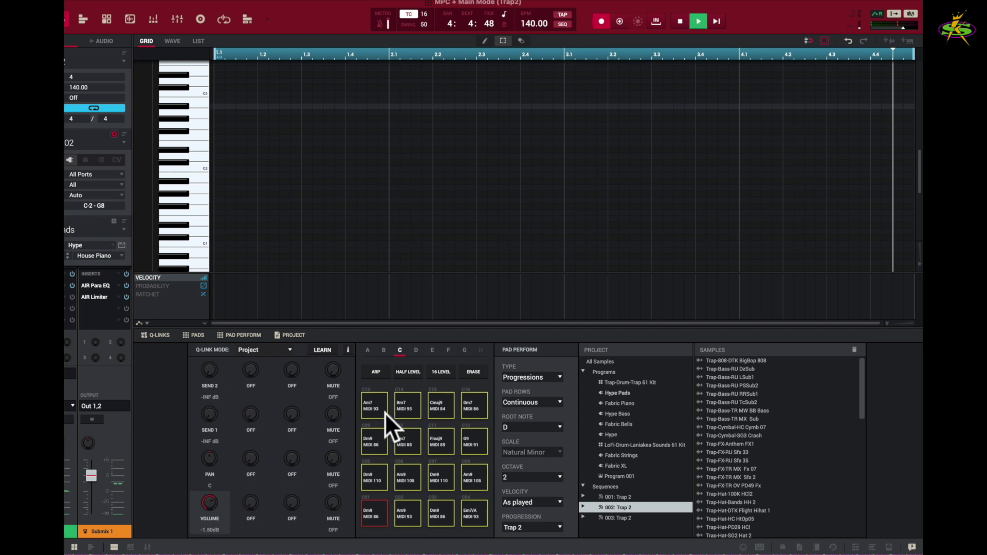
left_click(384, 350)
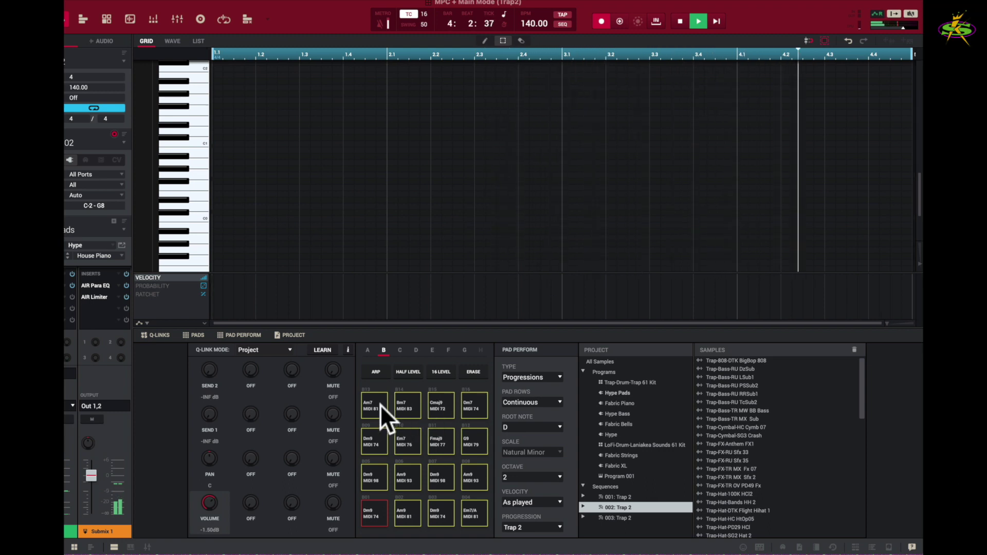
left_click(414, 443)
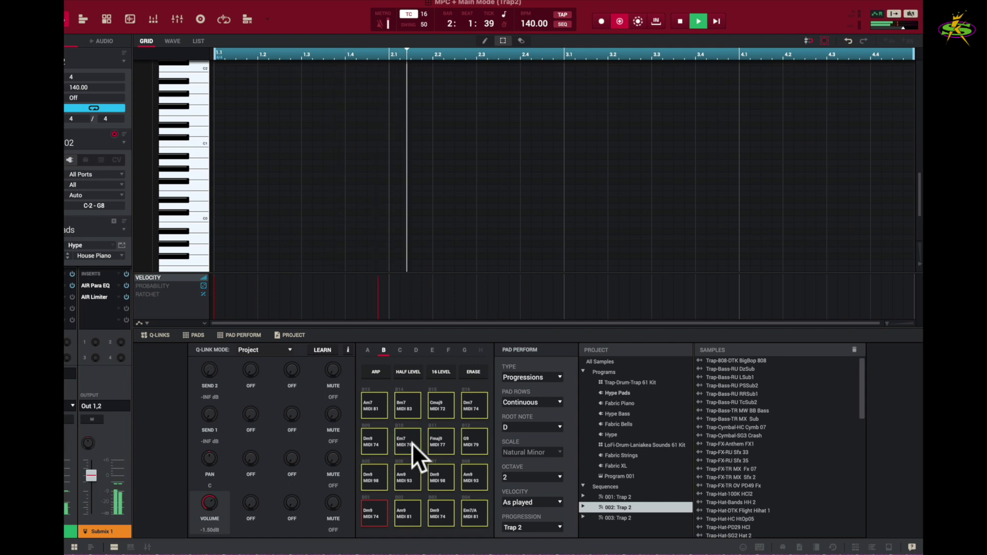
left_click(441, 446)
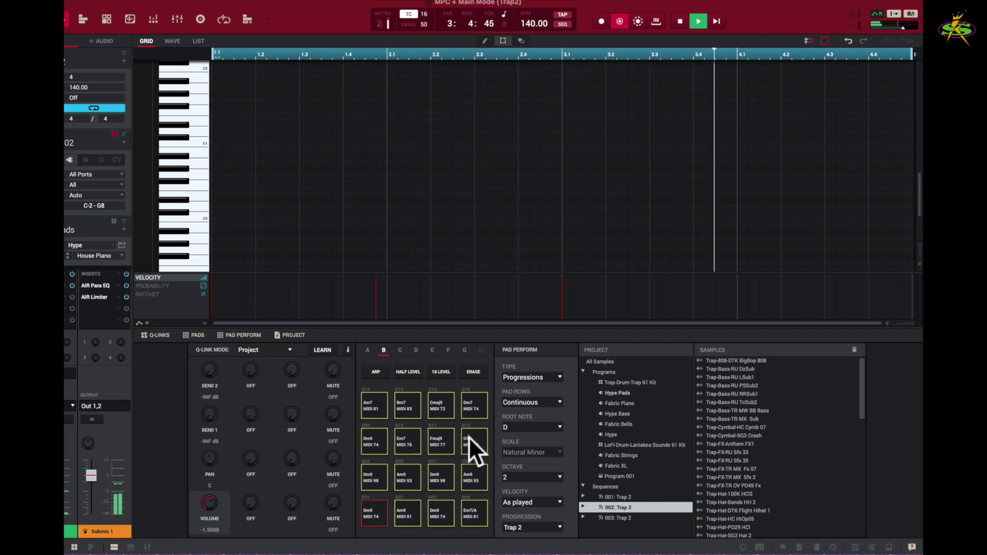
left_click(469, 437)
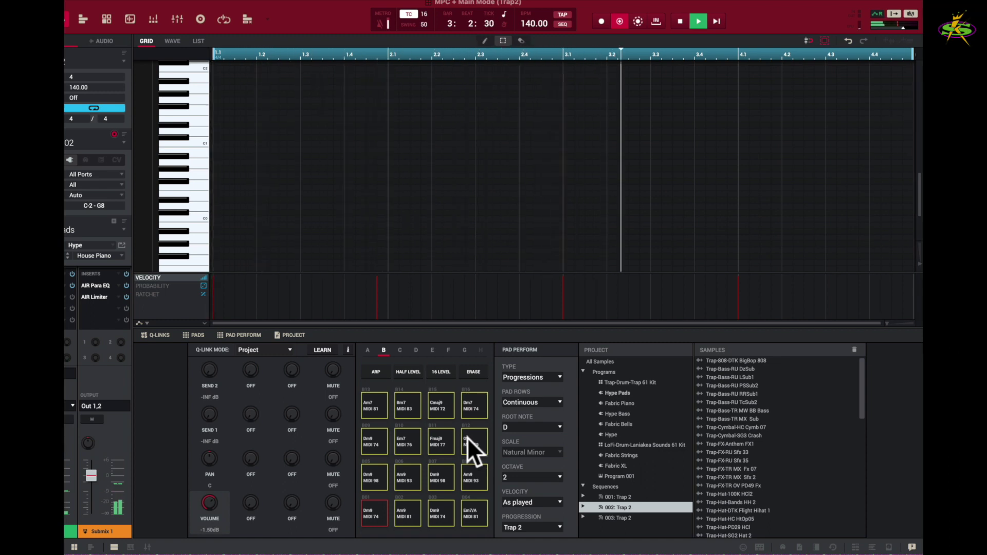
key("space")
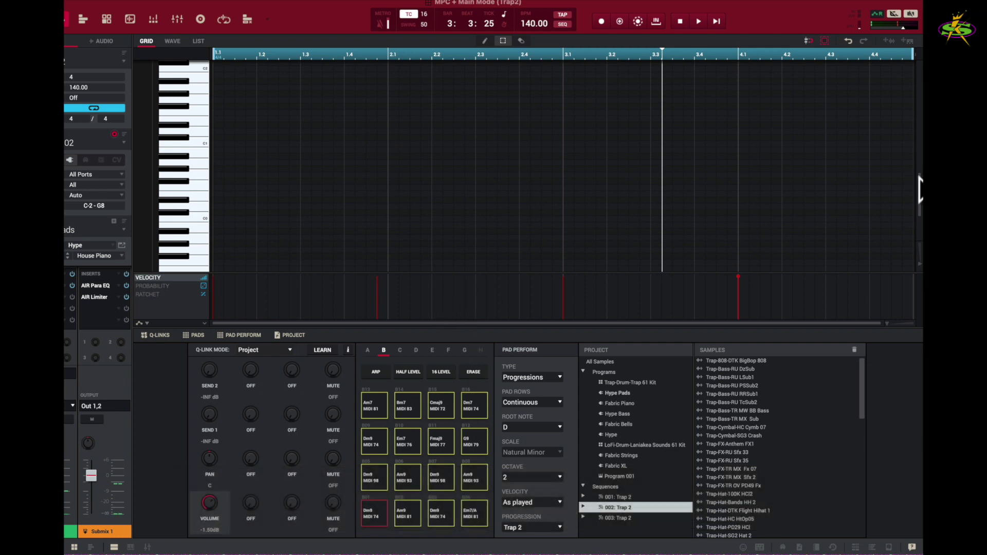
- Select all six notes of the bar-2 chord in the piano roll
left_click_drag(921, 190, 921, 121)
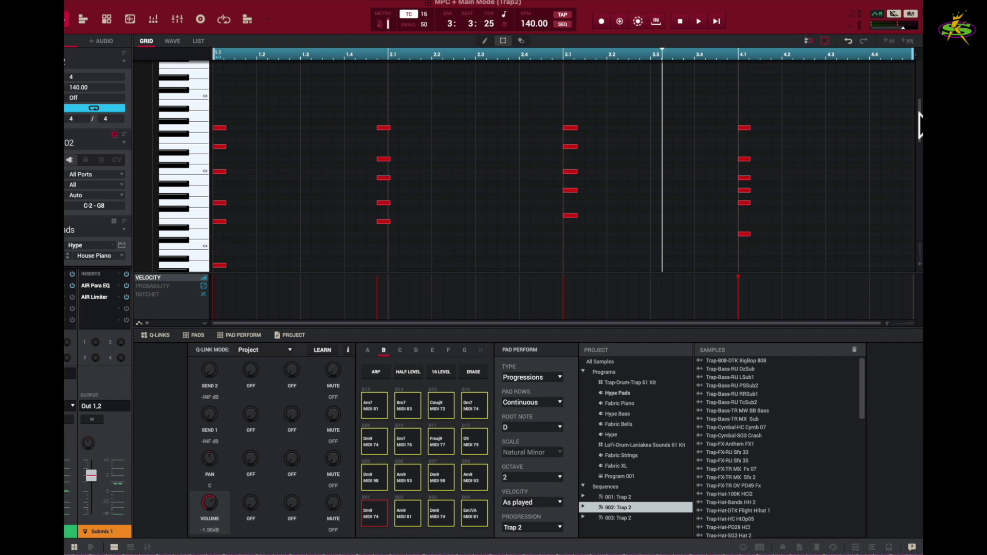
left_click(387, 129)
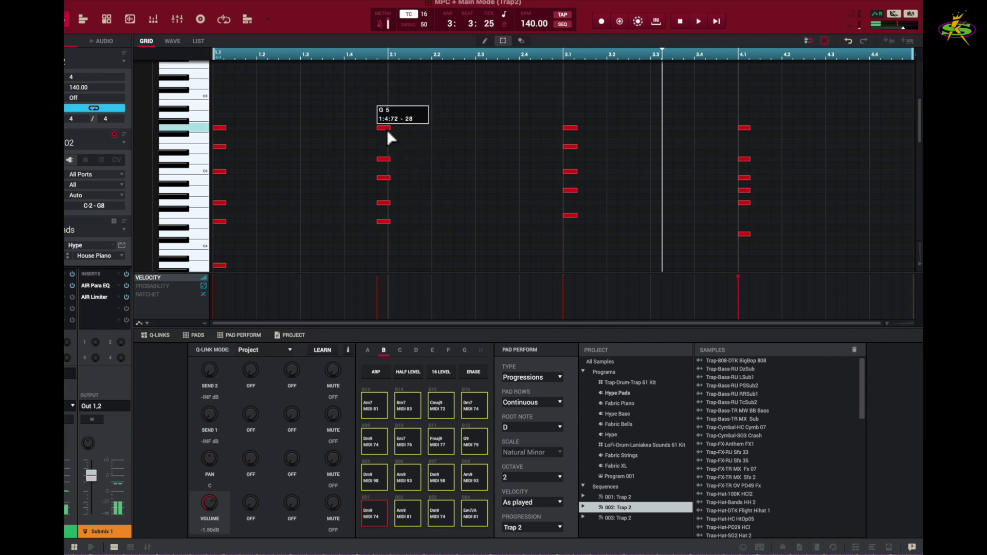
left_click(384, 159, "shift")
left_click(383, 178, "shift")
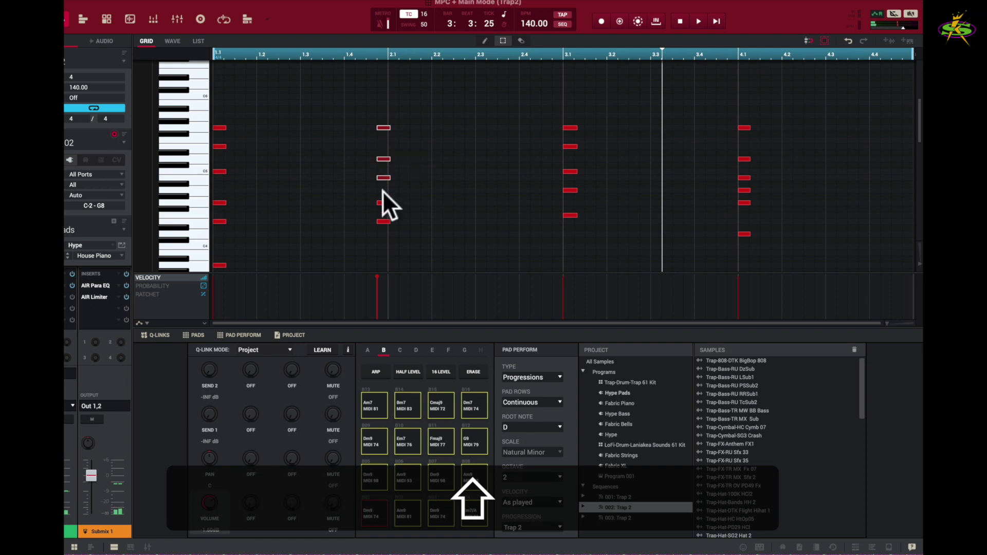
left_click(386, 203, "shift")
left_click(386, 223, "shift")
scroll(442, 236, "down", 2)
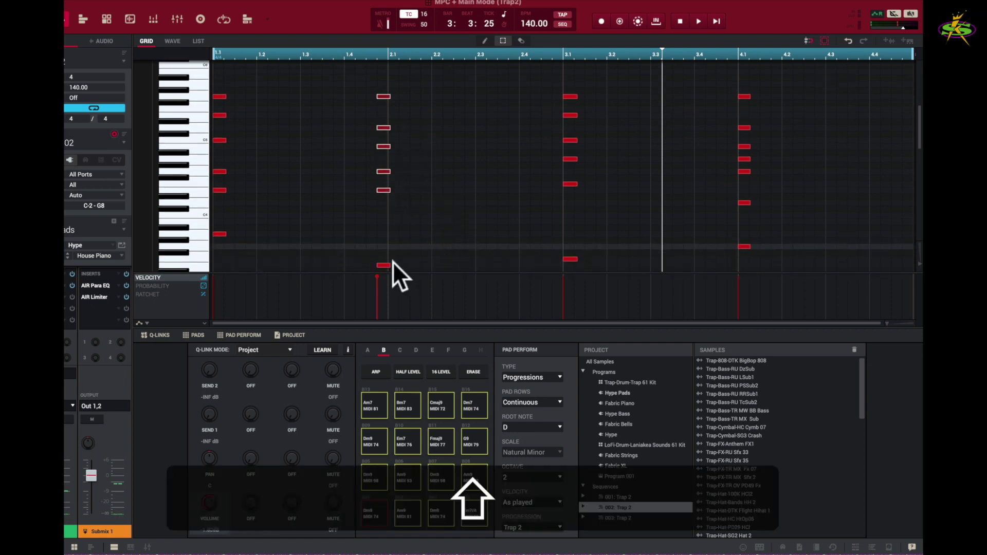
left_click(382, 266, "shift")
- Move the selected chord from 1:4:72 to start at 2:1:0 and play the sequence
mouse_move(384, 95)
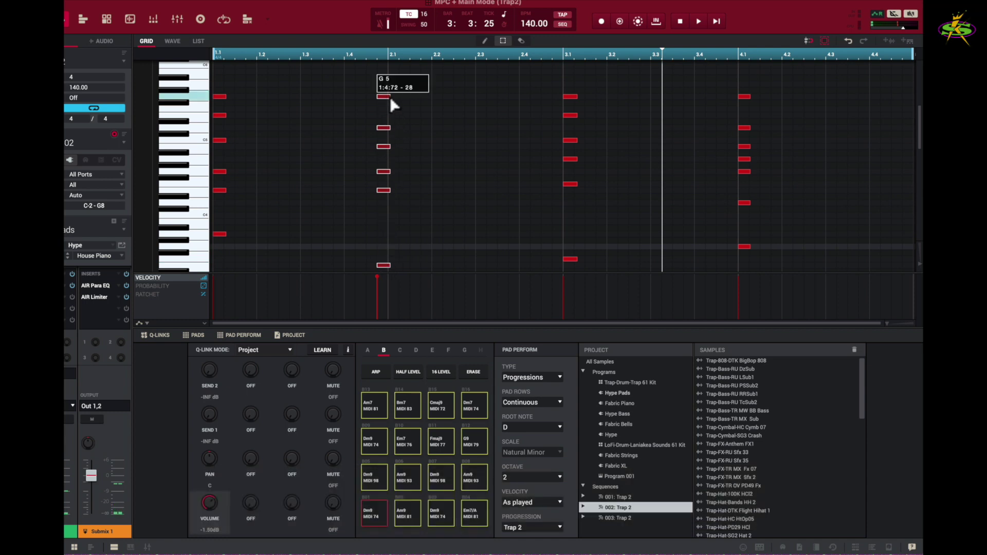
left_click_drag(394, 95, 401, 100)
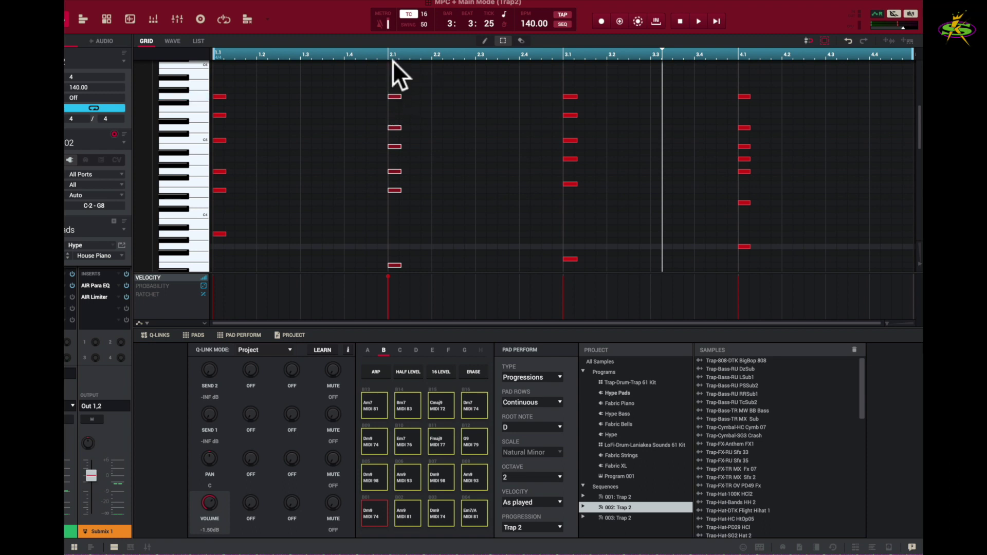
key("space")
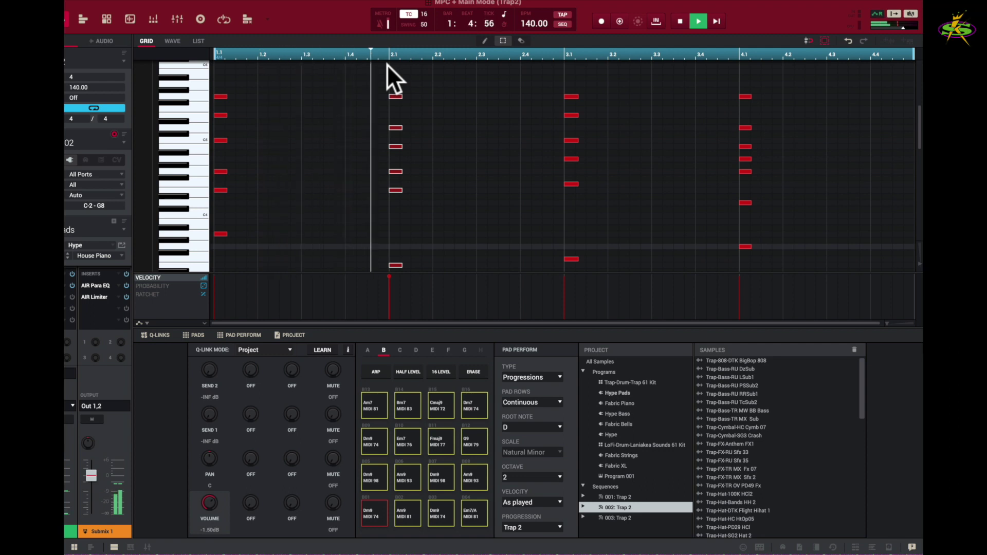
- Select all chord notes, lengthen them, trim each to about one beat, and stop playback
key("super+a")
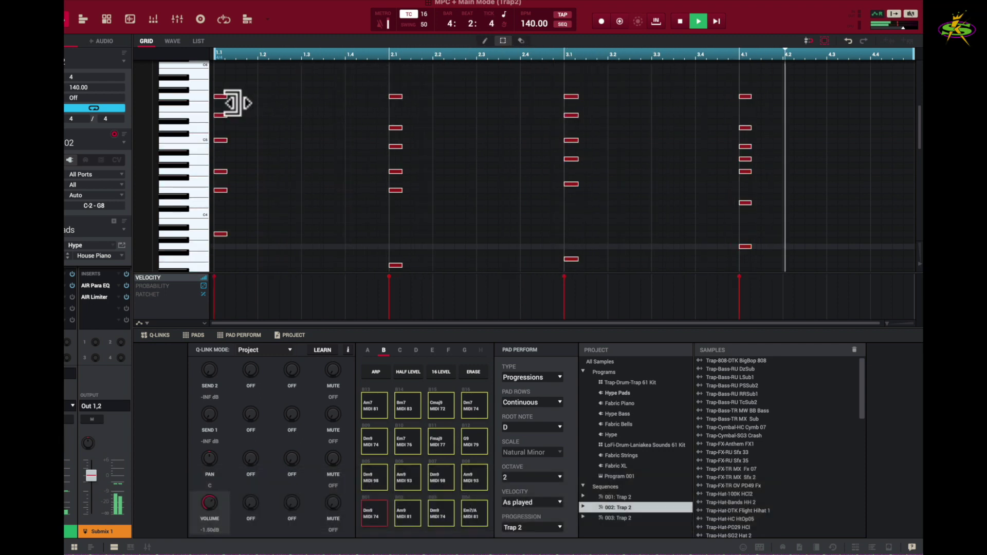
left_click_drag(233, 103, 288, 105)
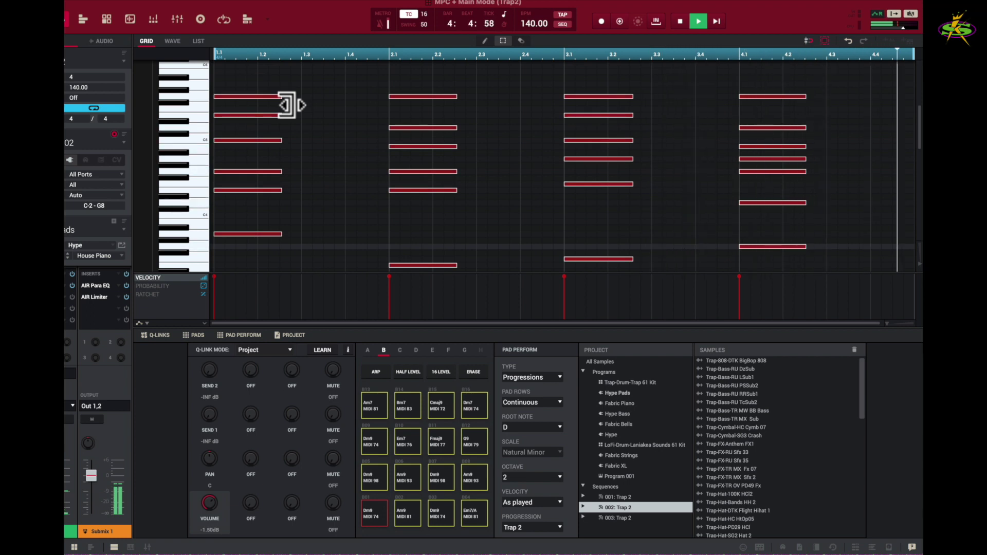
left_click_drag(288, 101, 277, 100)
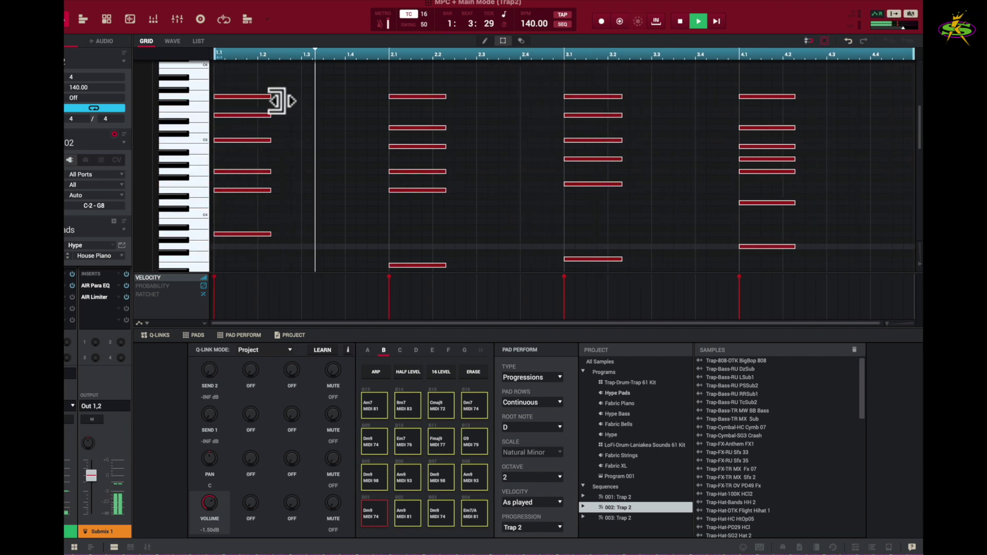
left_click_drag(278, 101, 254, 100)
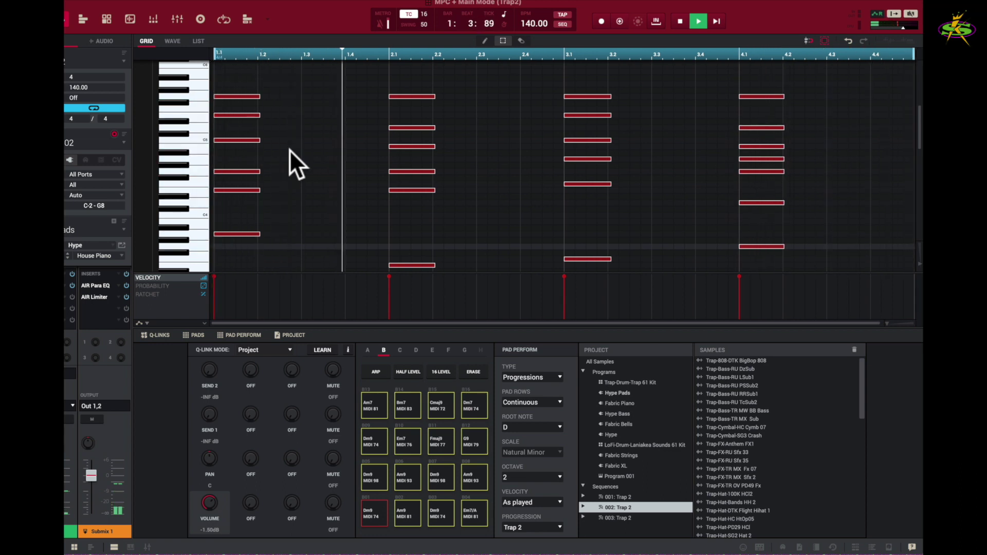
key("space")
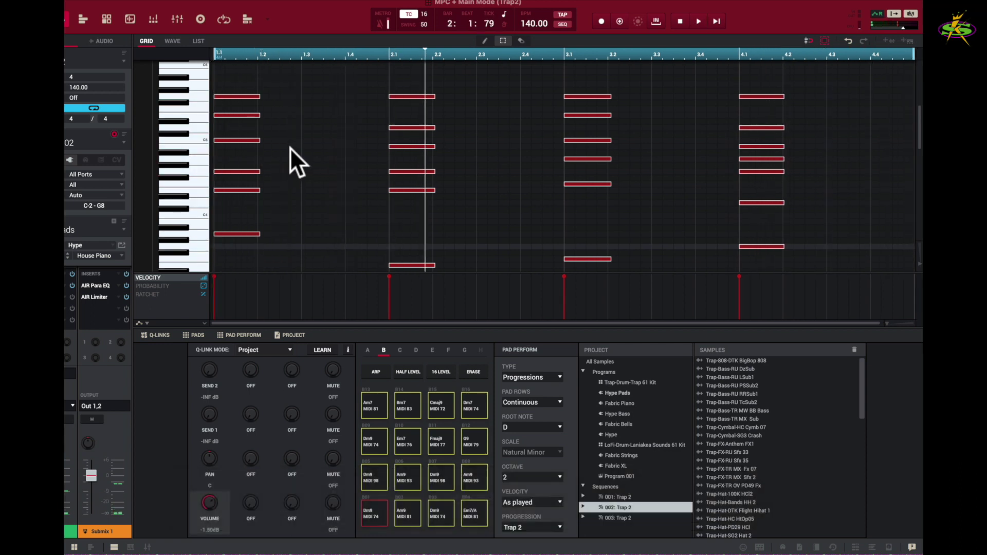